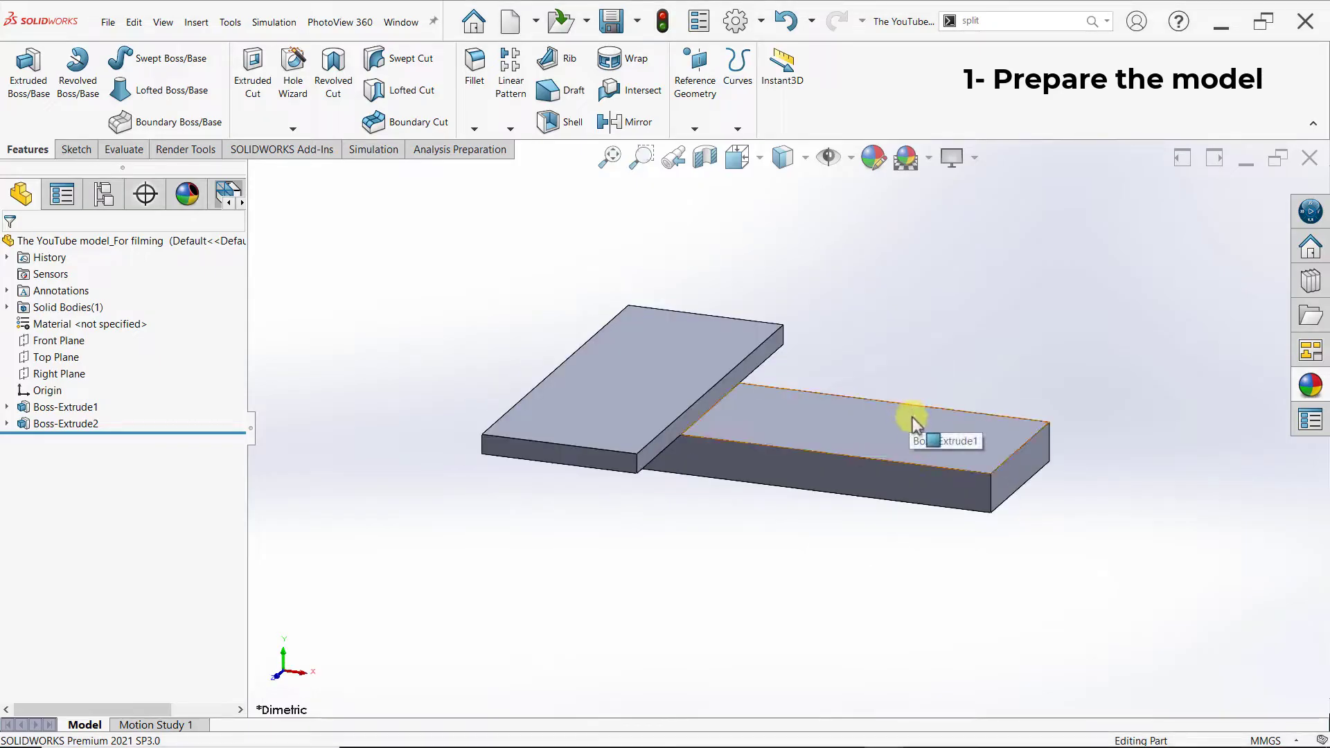
# Step: Assign the AISI 1020 steel material from the SOLIDWORKS Materials library to the part
pyautogui.moveTo(903, 442); pyautogui.dragTo(946, 425, button='middle')
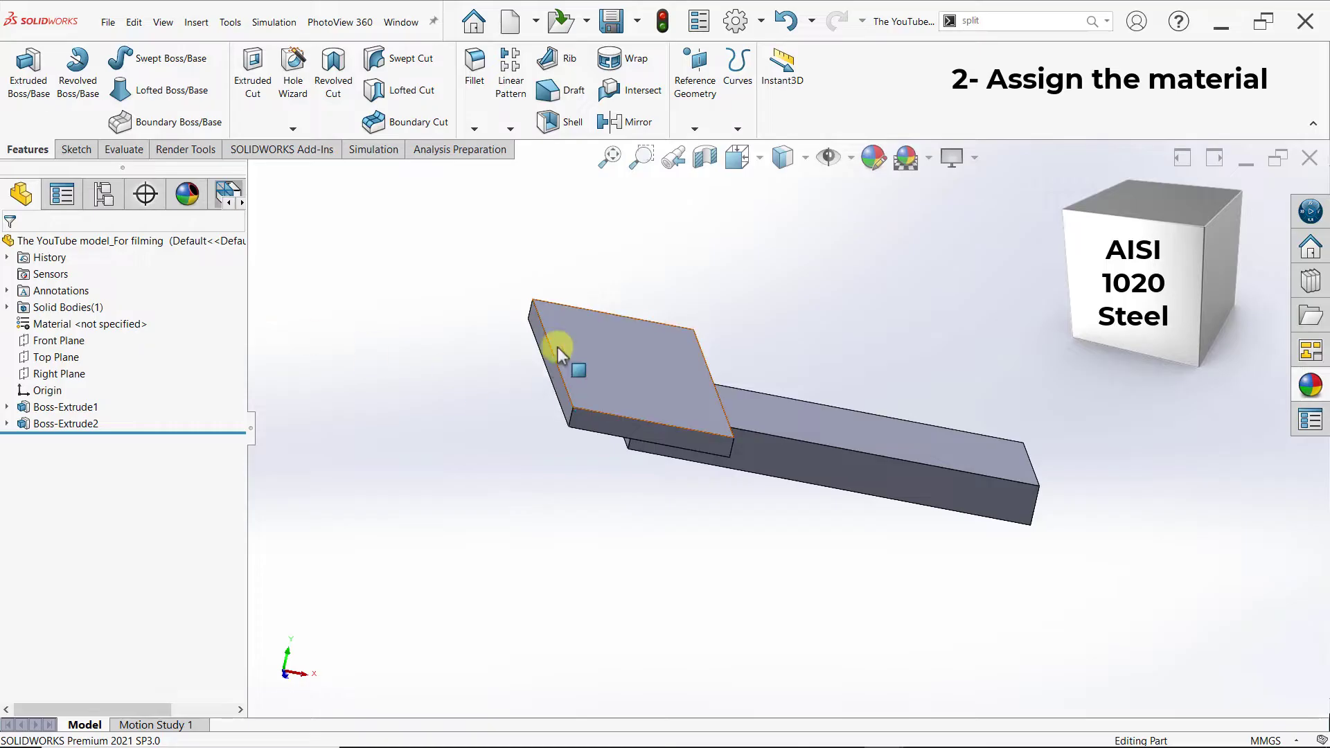
pyautogui.rightClick(119, 328)
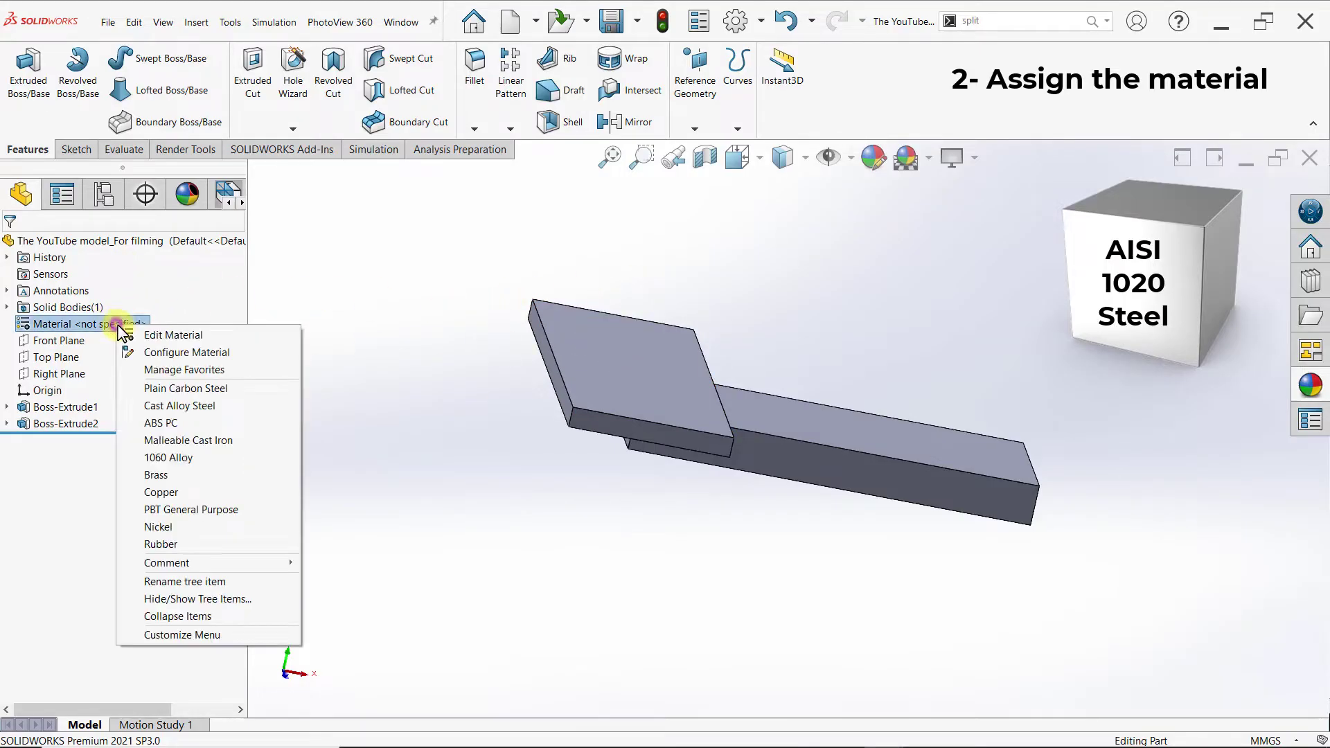
pyautogui.click(181, 336)
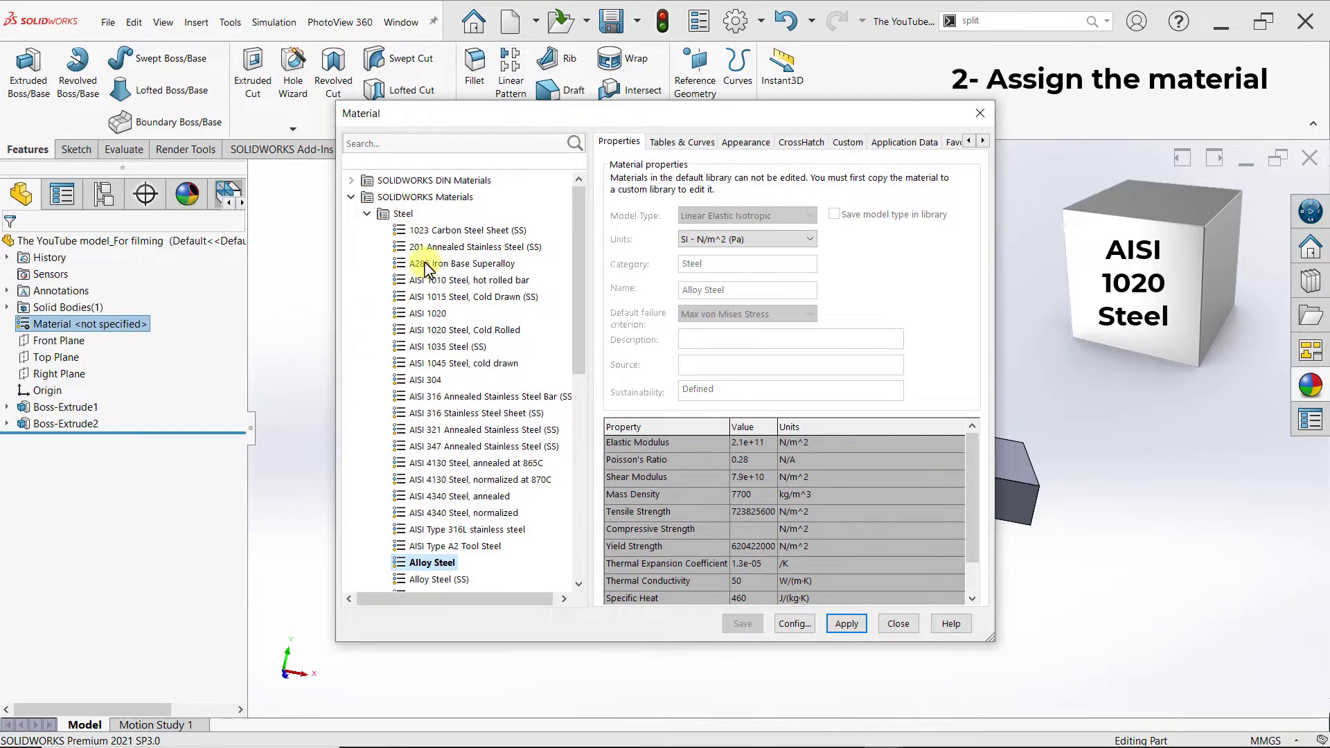
pyautogui.click(431, 315)
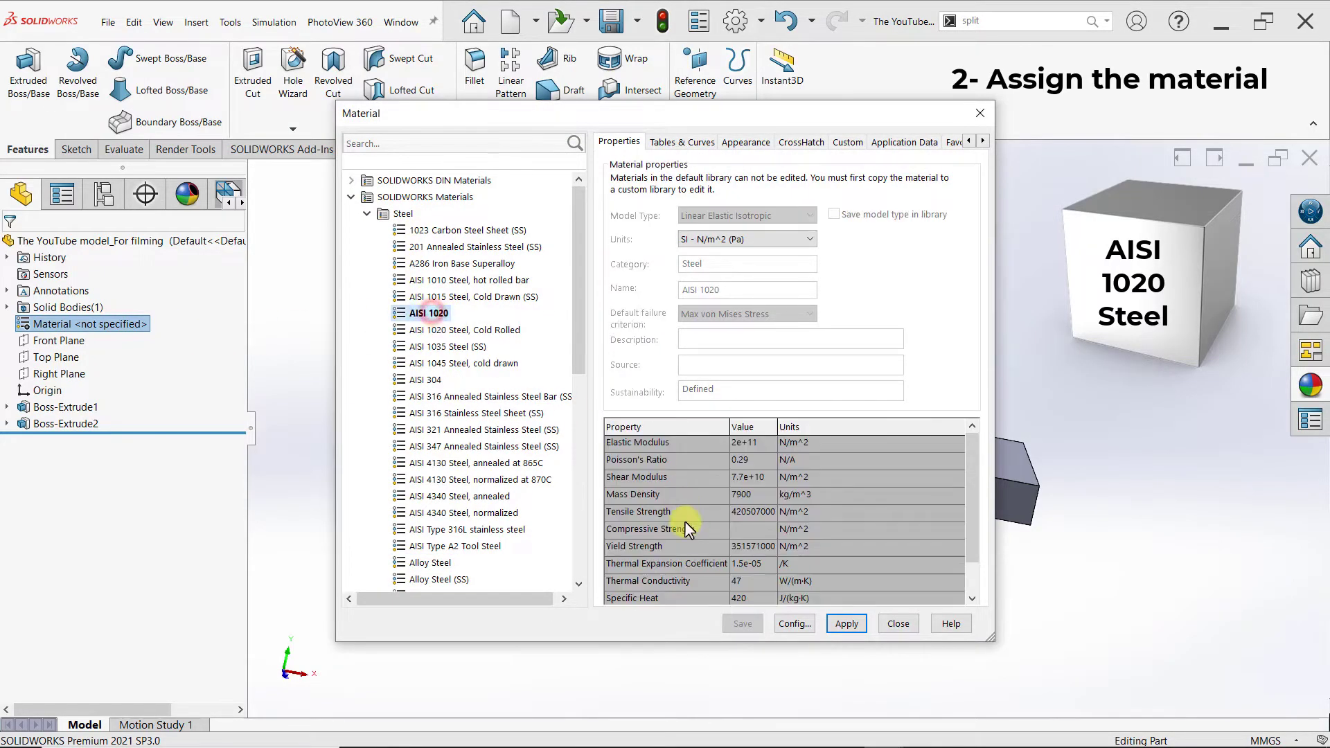
pyautogui.click(857, 630)
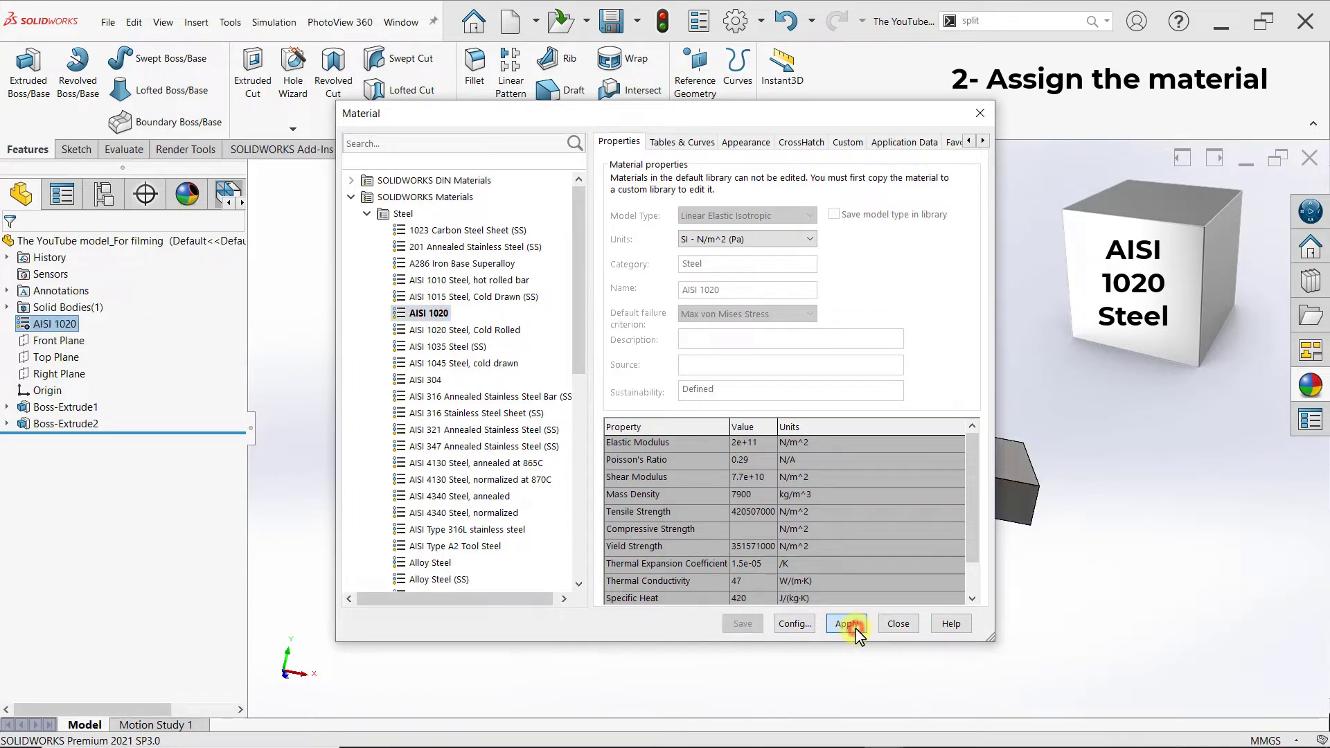
pyautogui.click(899, 625)
# Step: Create a new static simulation study for the part, keeping the default study name
pyautogui.moveTo(766, 360); pyautogui.dragTo(714, 404, button='middle')
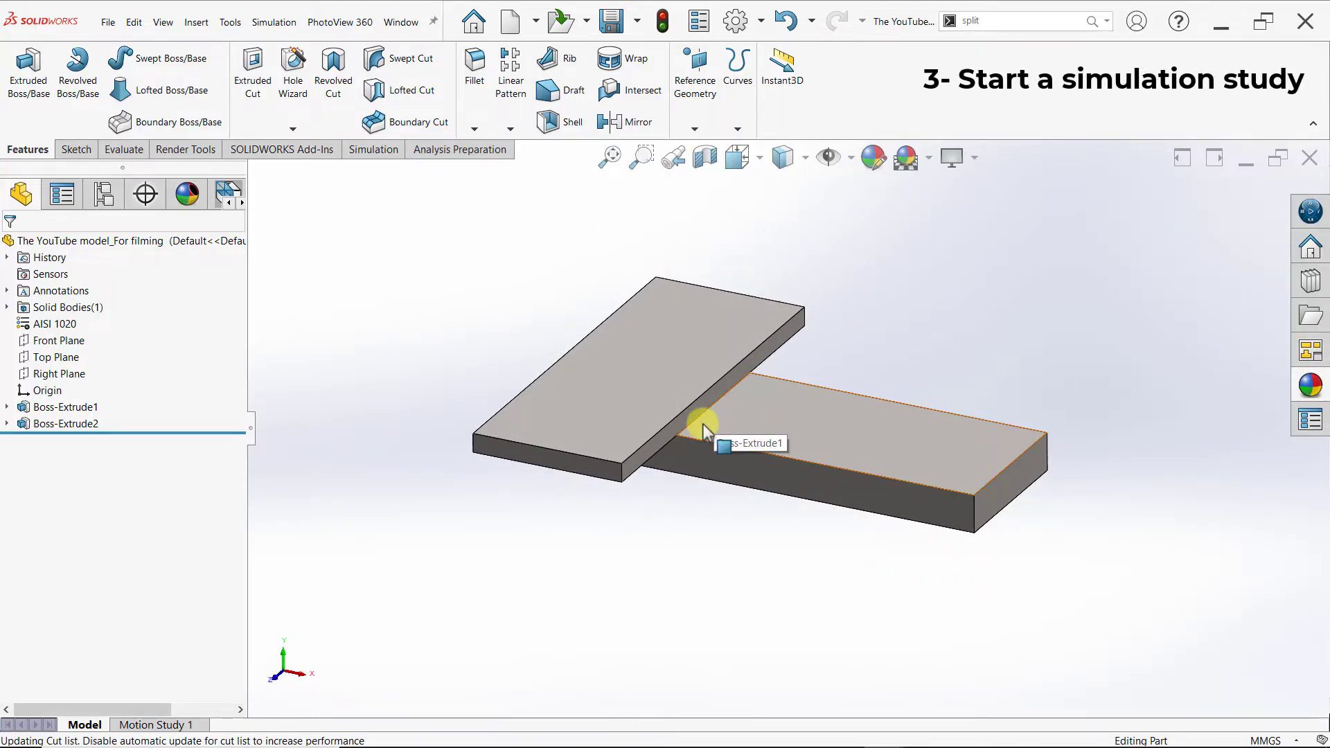
pyautogui.click(375, 149)
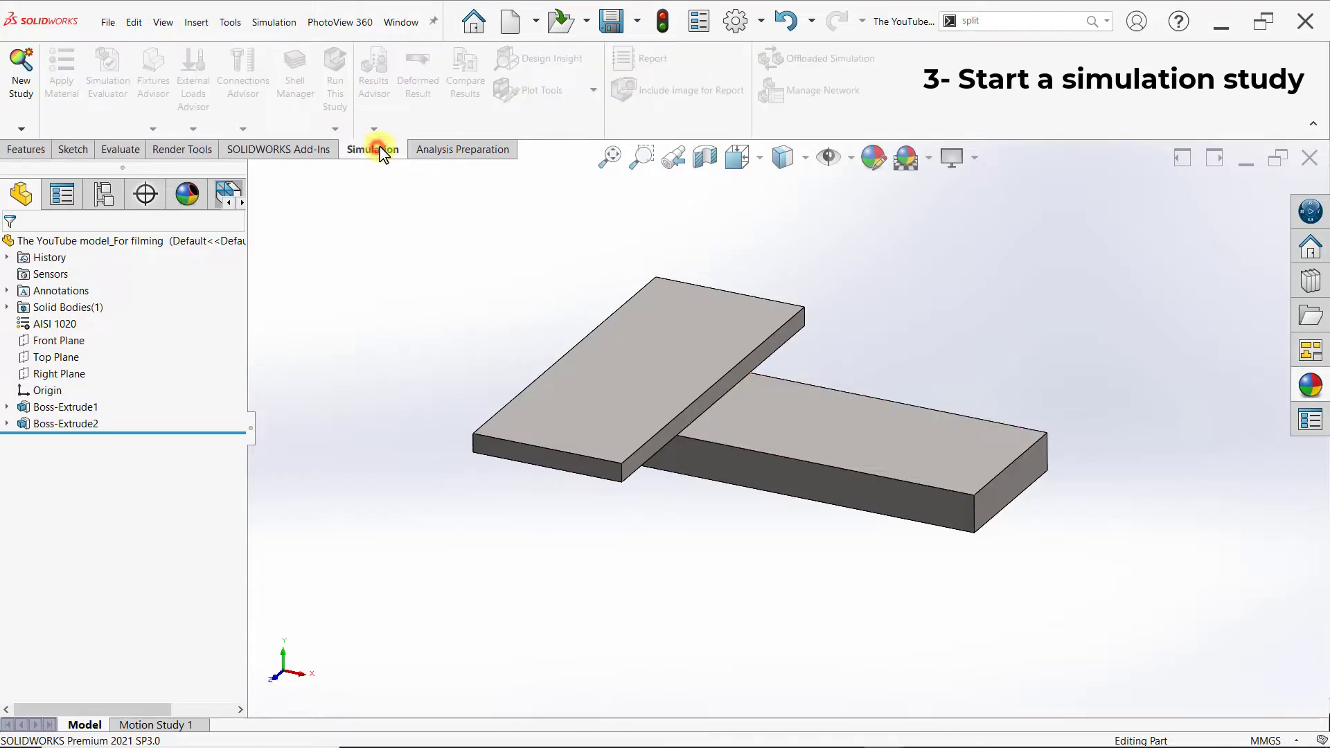
pyautogui.click(23, 82)
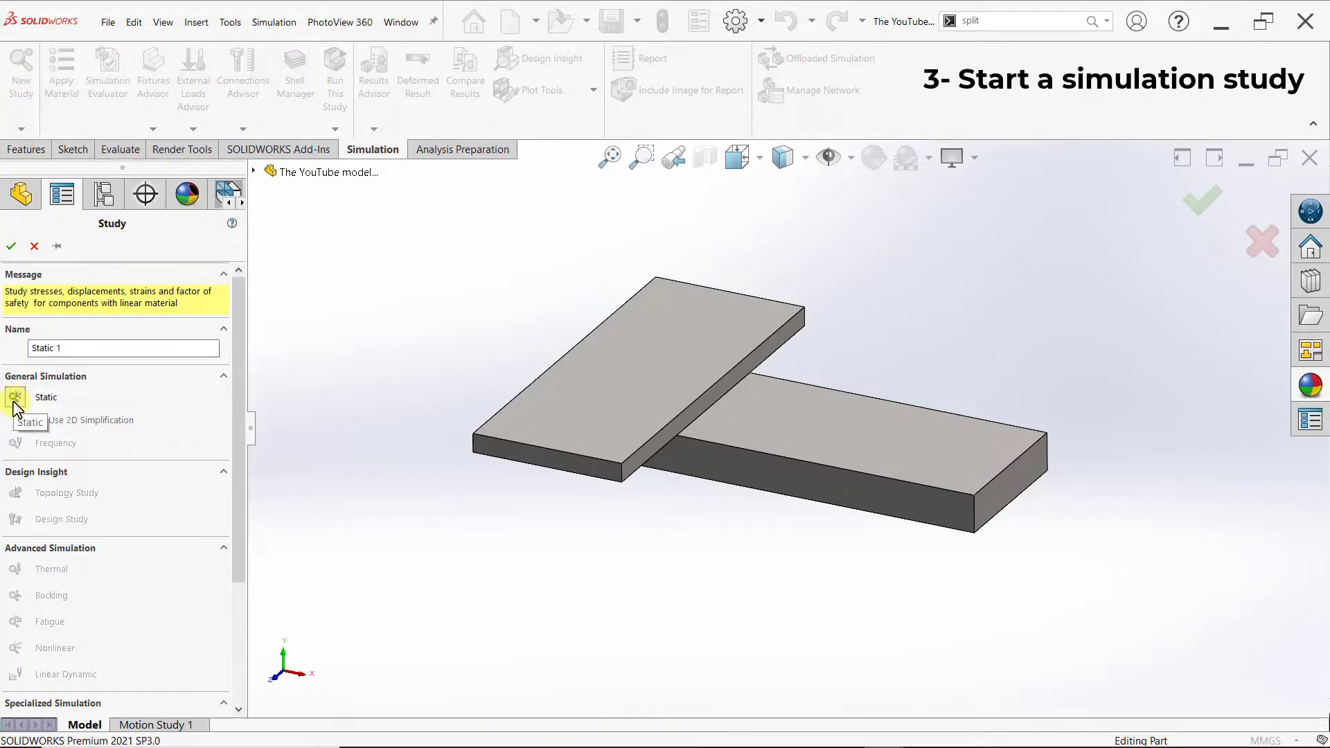
pyautogui.click(11, 247)
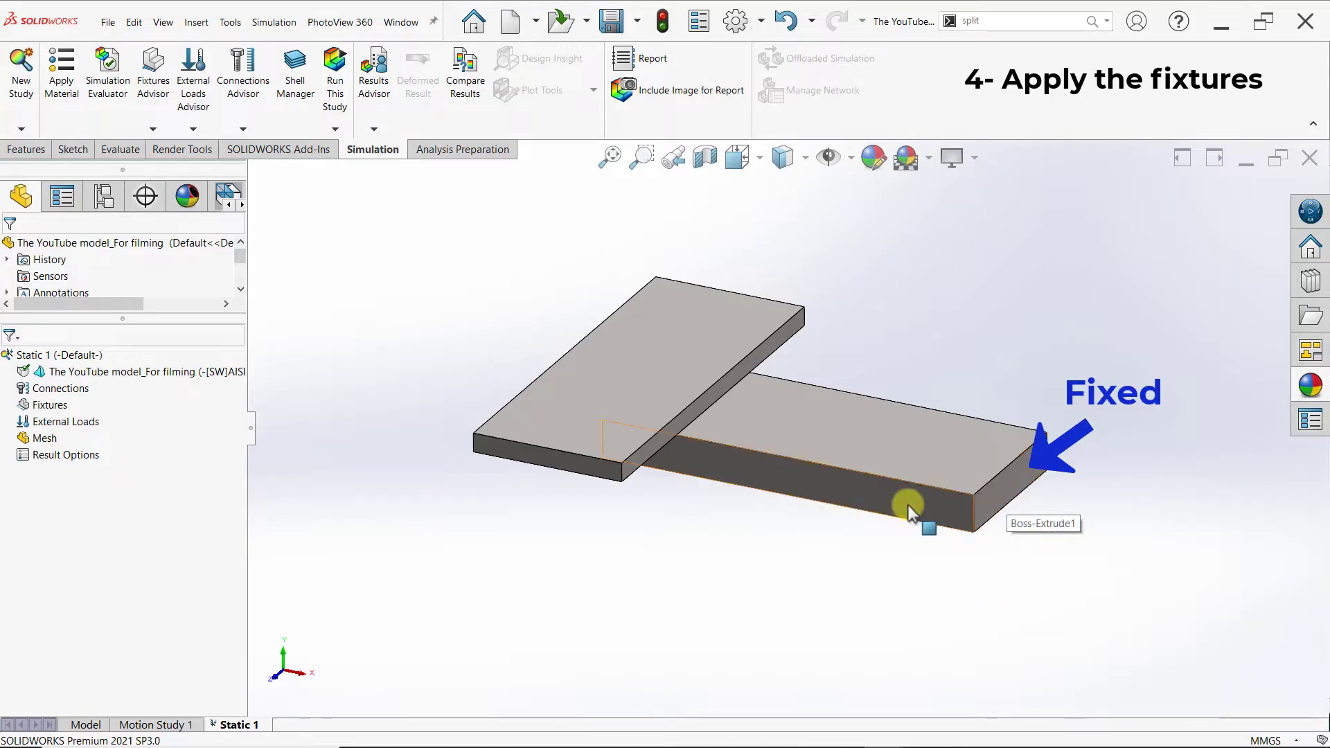
# Step: Apply a Fixed Geometry fixture to the free end face of the thicker lower block
pyautogui.rightClick(45, 411)
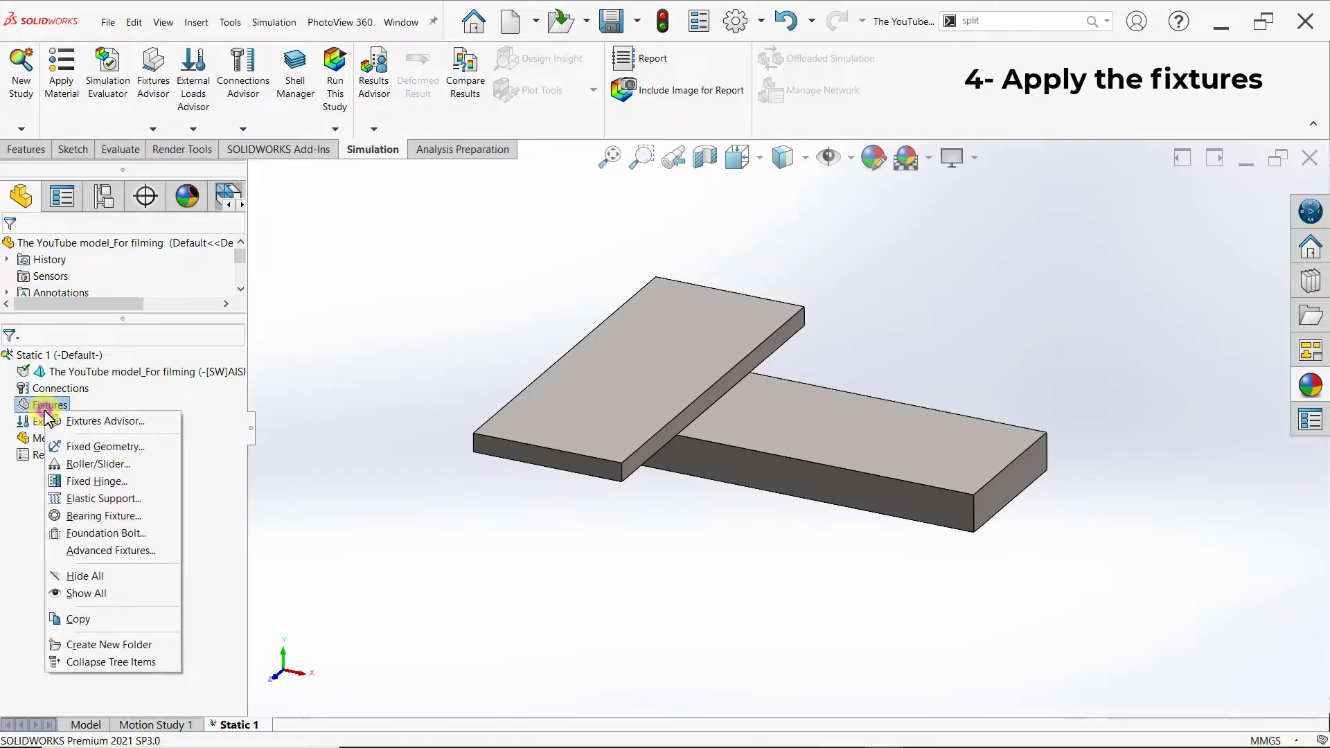
pyautogui.click(157, 450)
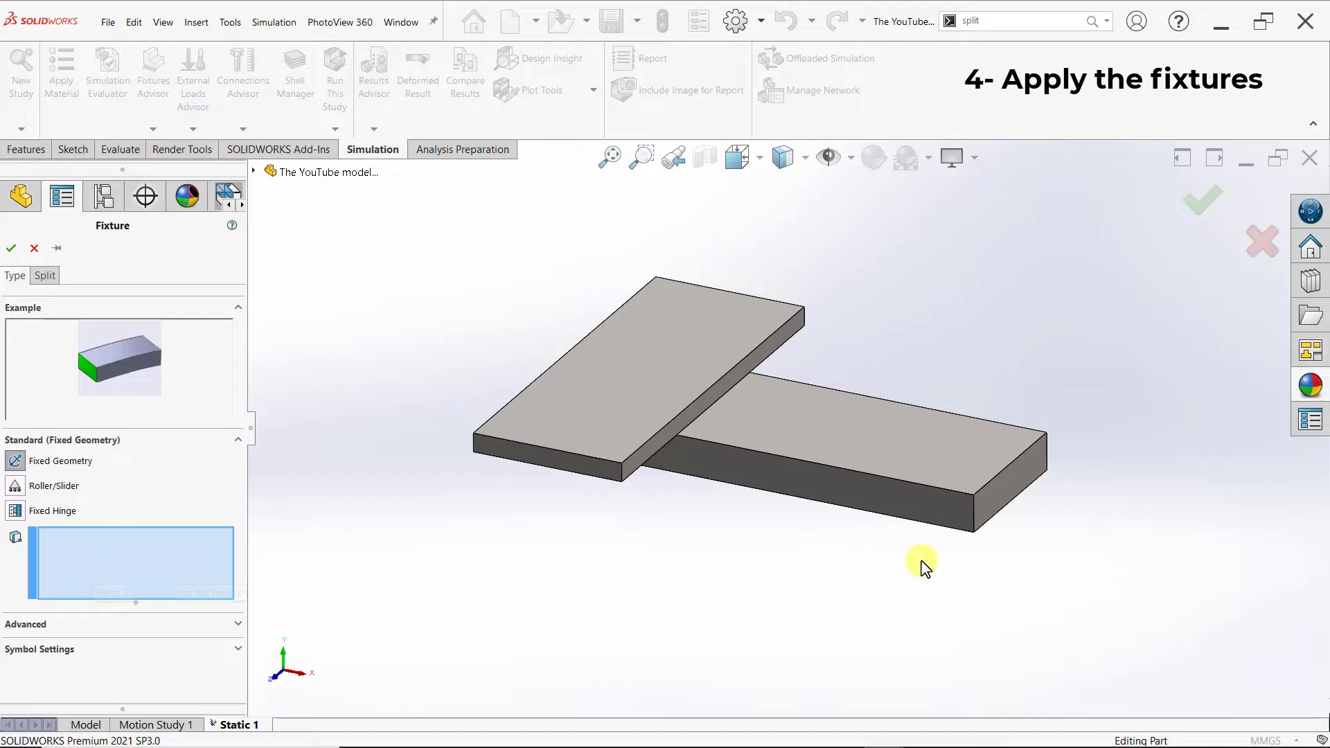
pyautogui.click(1017, 493)
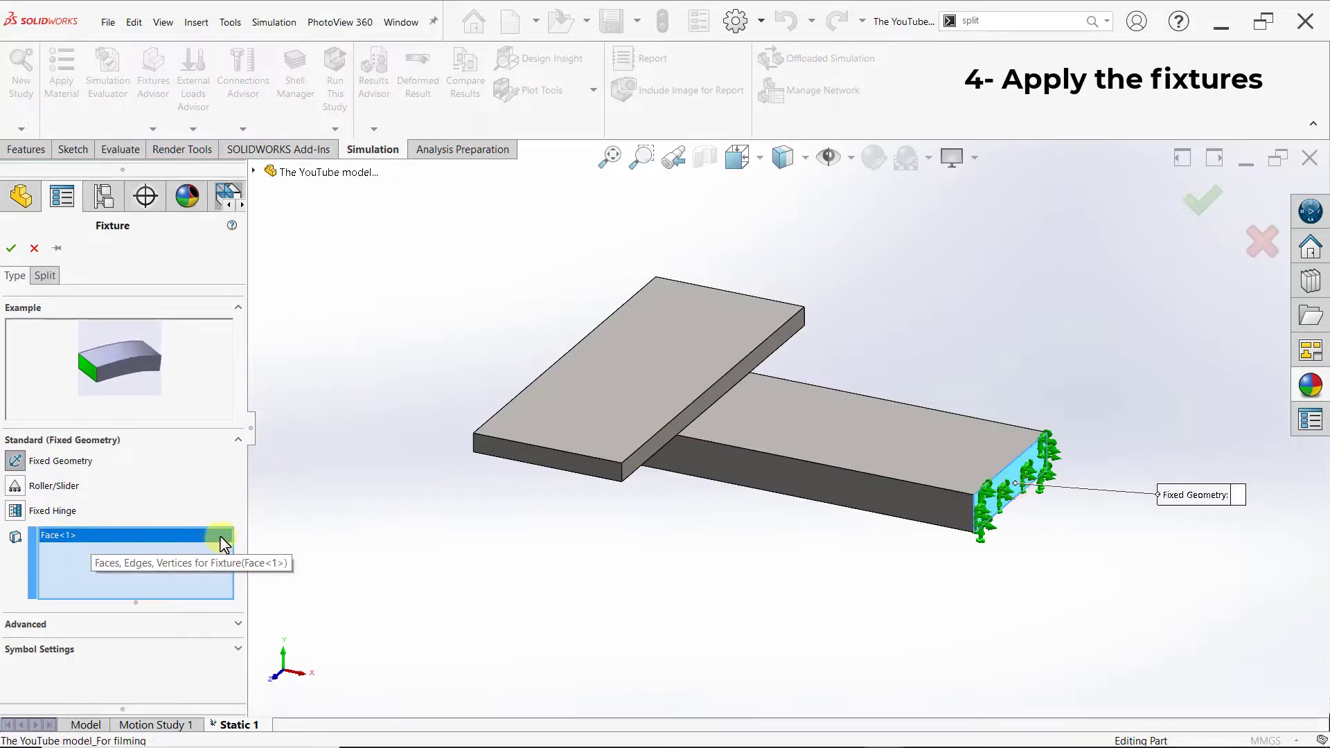
pyautogui.click(11, 251)
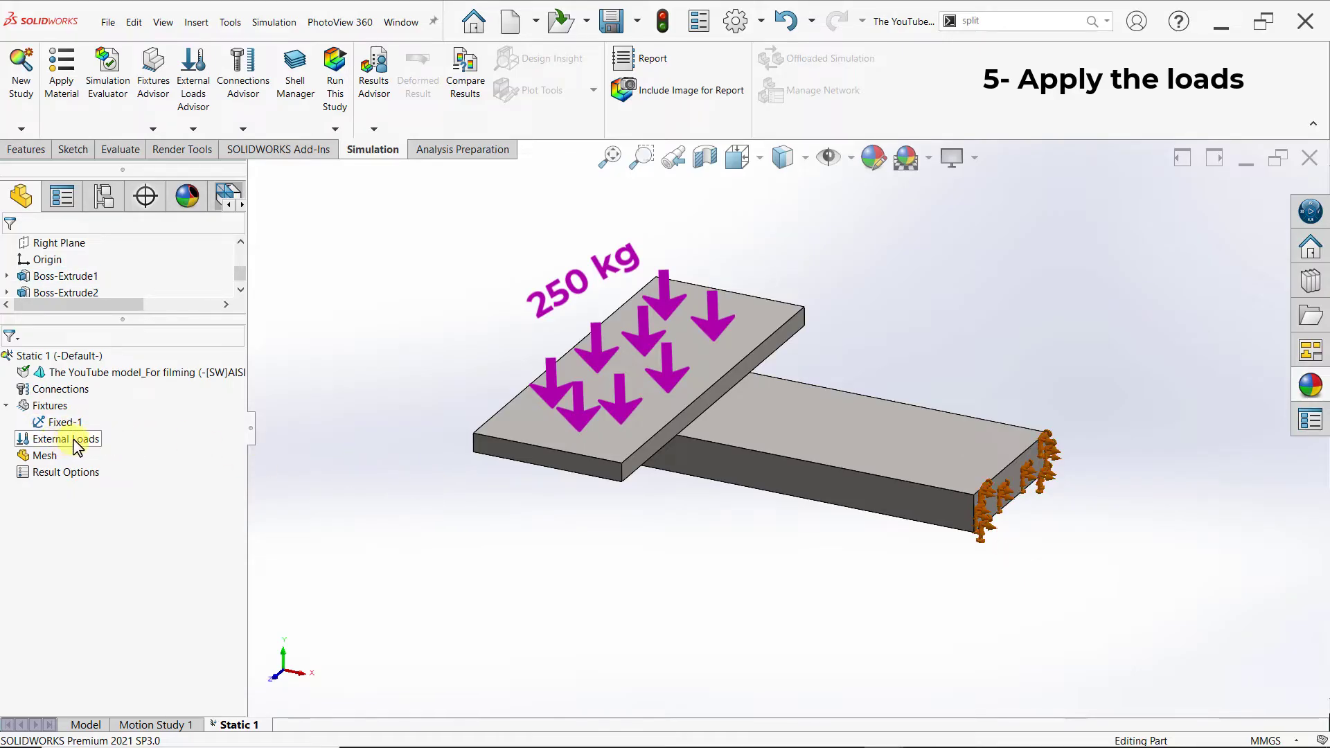
# Step: Apply a normal force of 250 kgf, in Metric (G) units, to the top face of the upper plate
pyautogui.rightClick(77, 444)
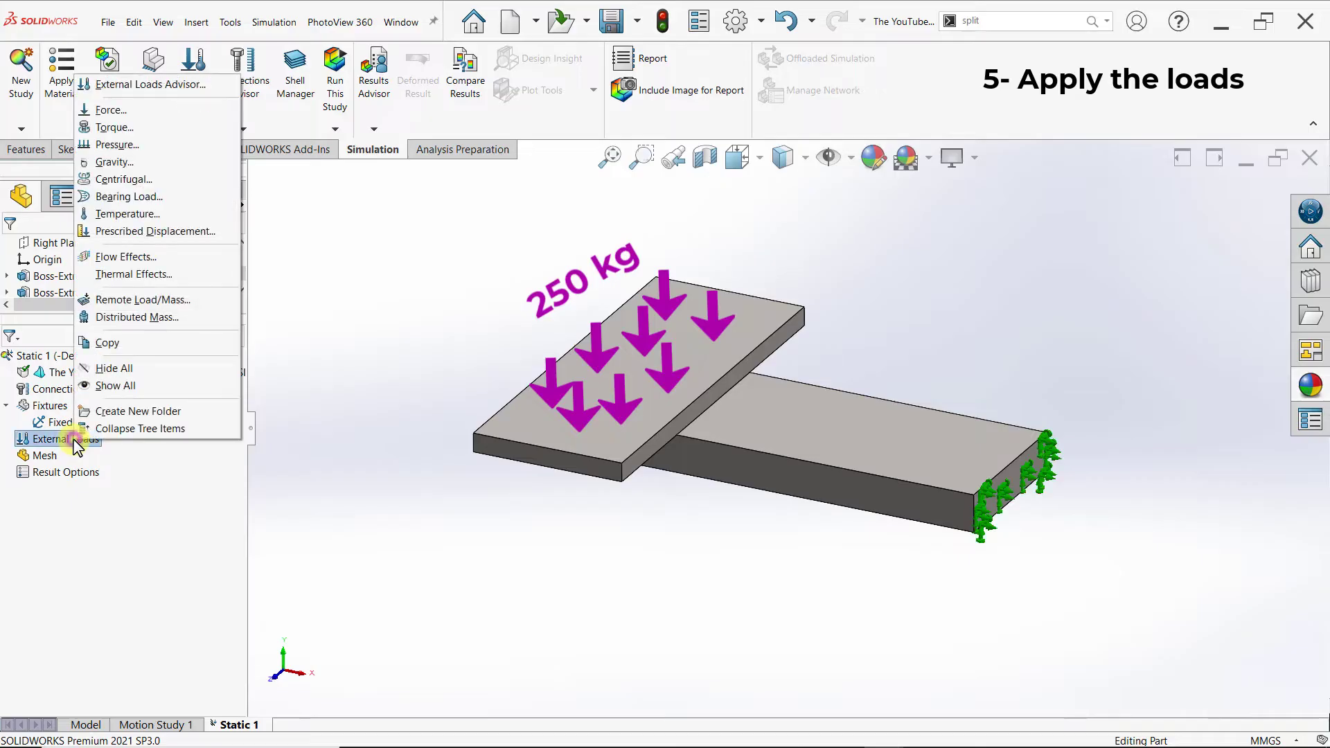
pyautogui.click(134, 114)
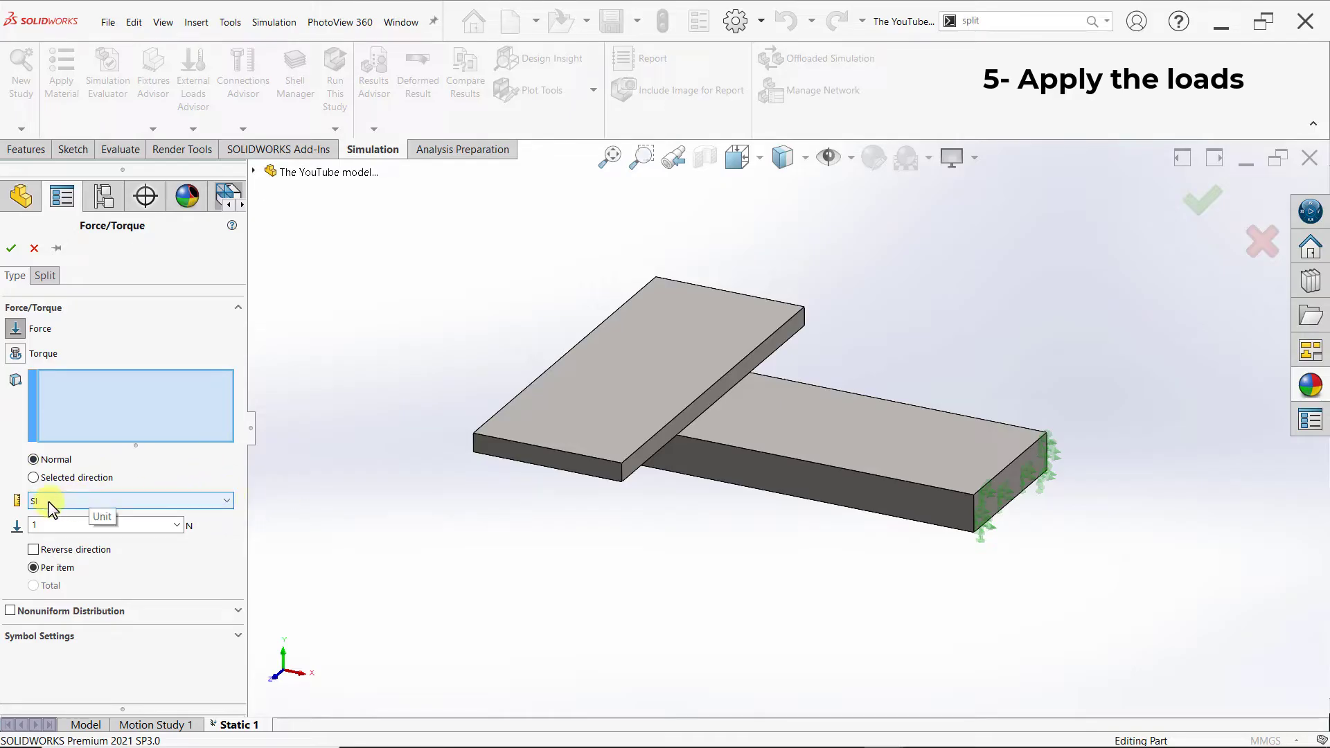
pyautogui.click(226, 502)
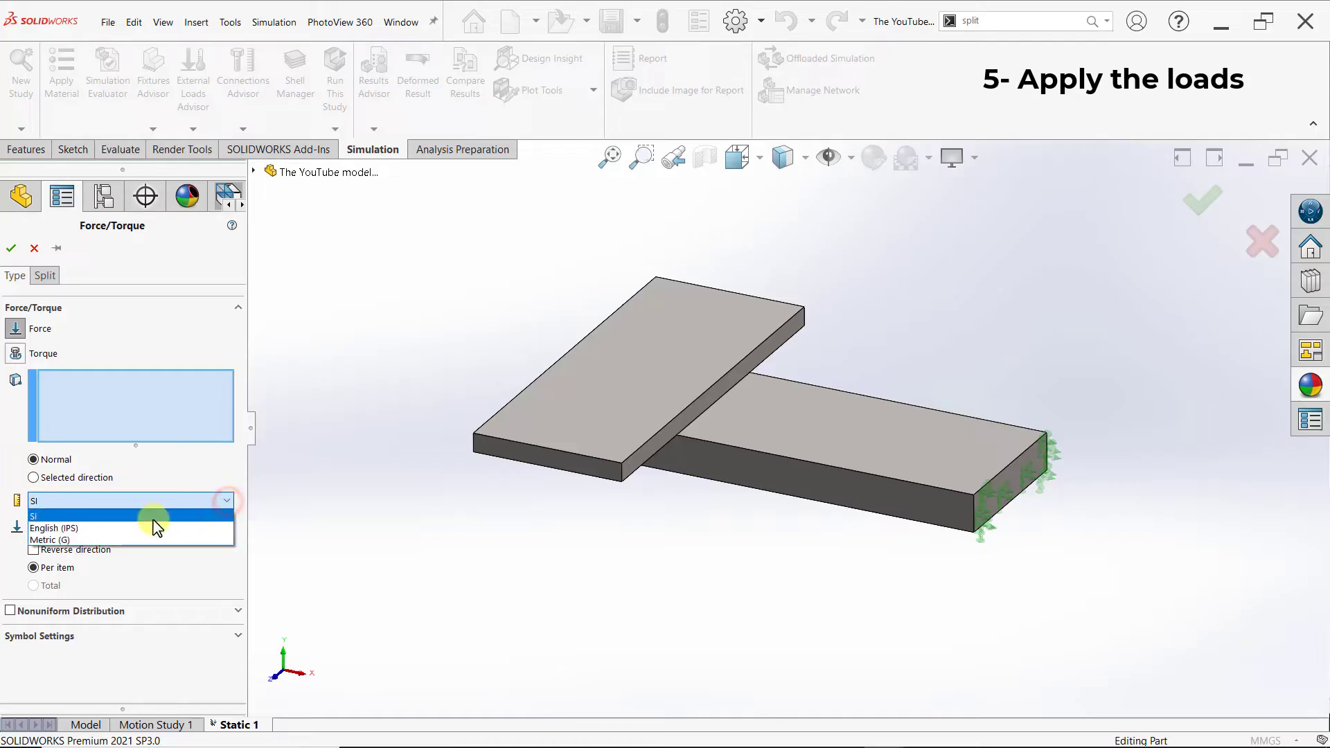
pyautogui.click(143, 541)
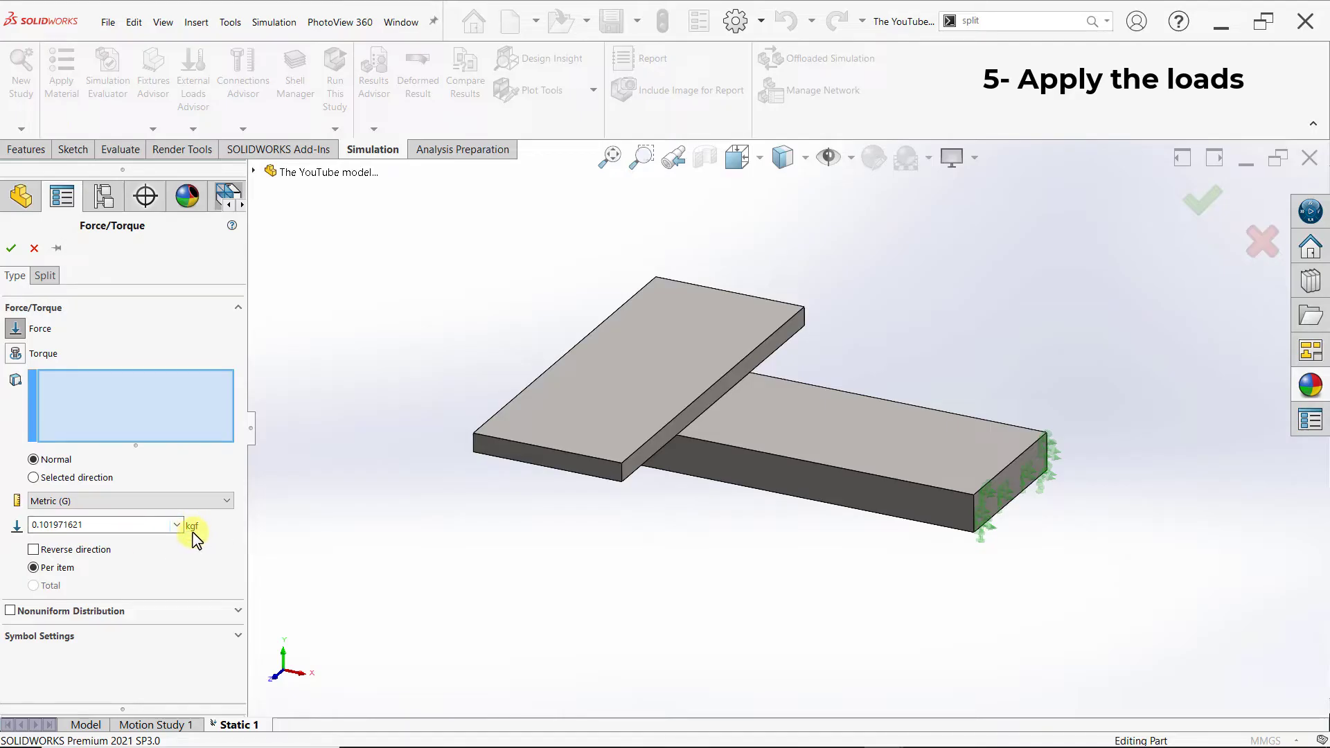
pyautogui.click(124, 526)
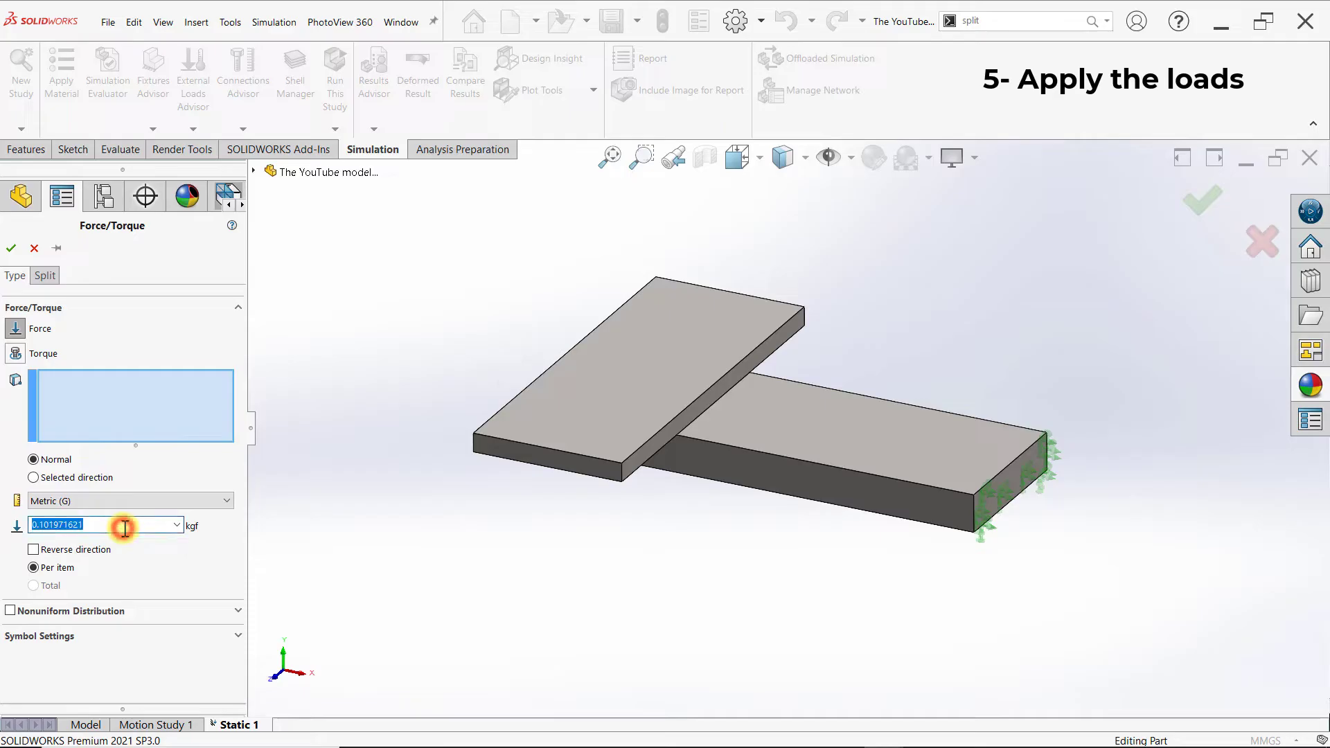
pyautogui.write('250')
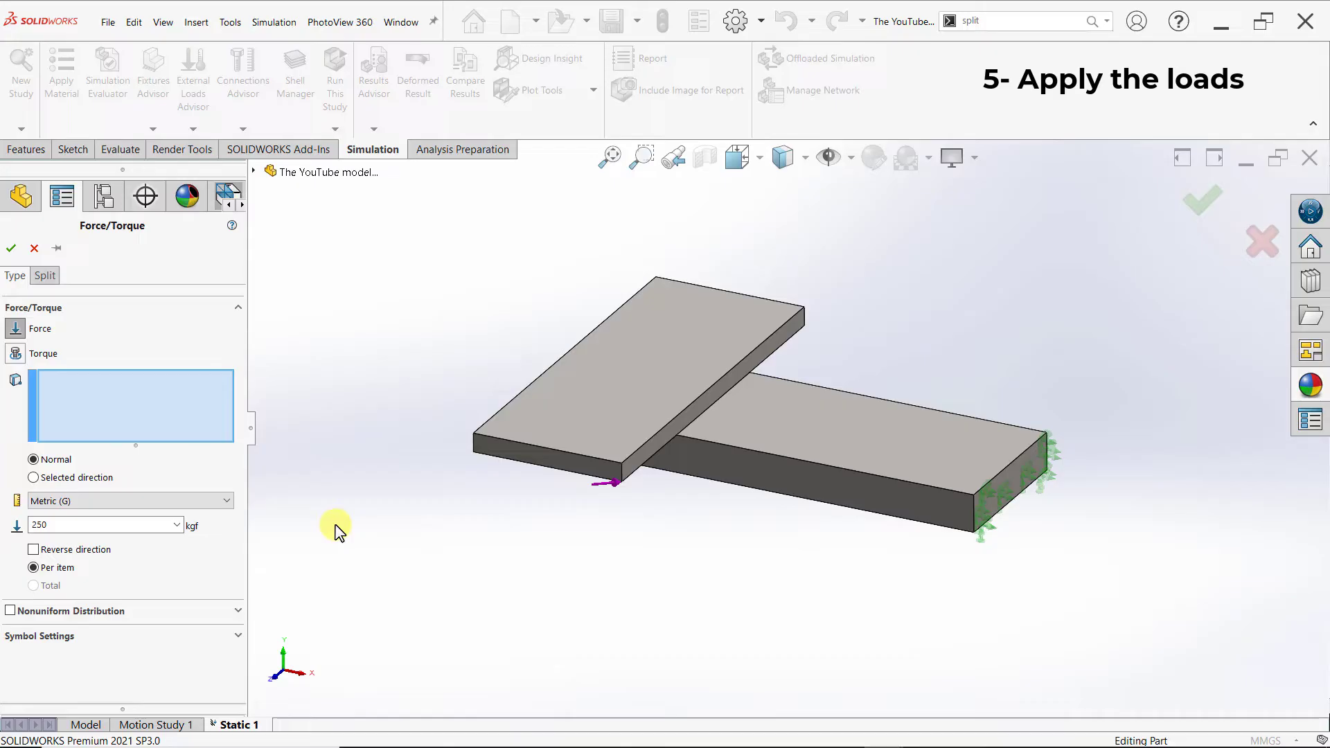
pyautogui.click(105, 408)
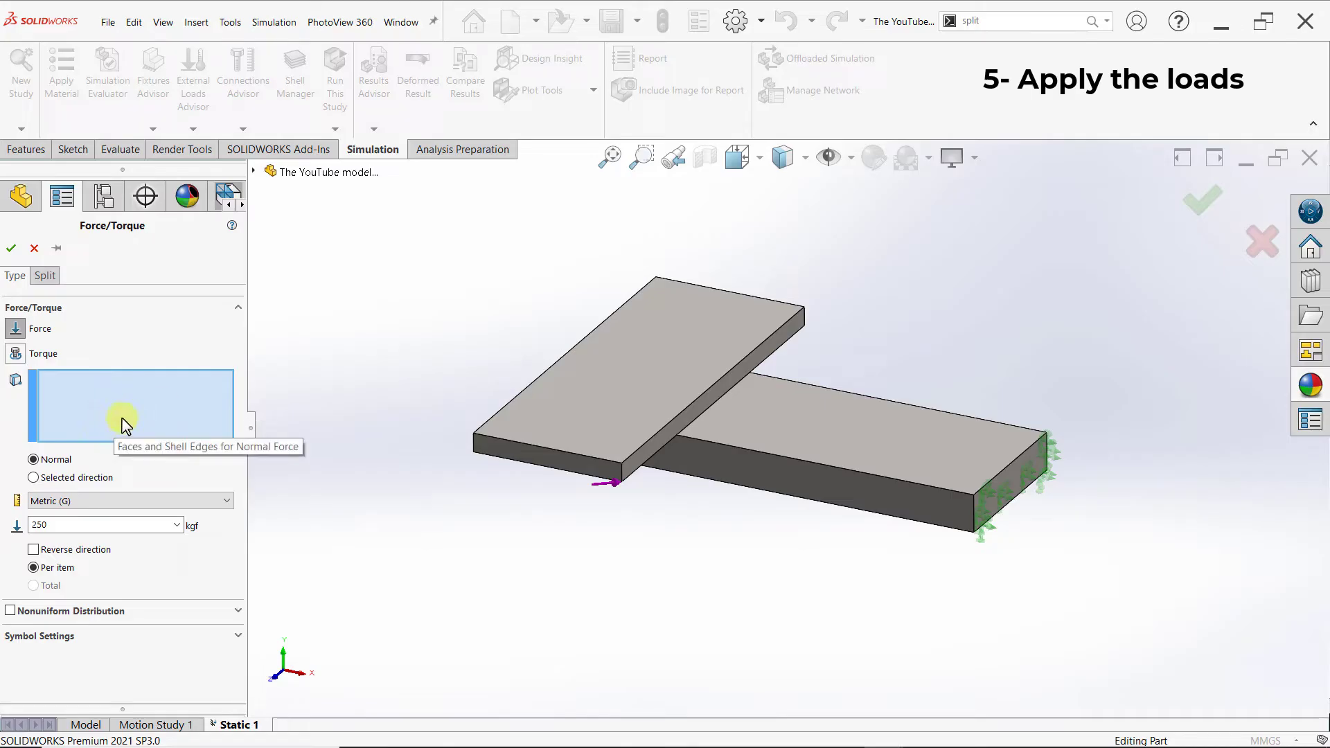
pyautogui.click(139, 395)
pyautogui.click(645, 315)
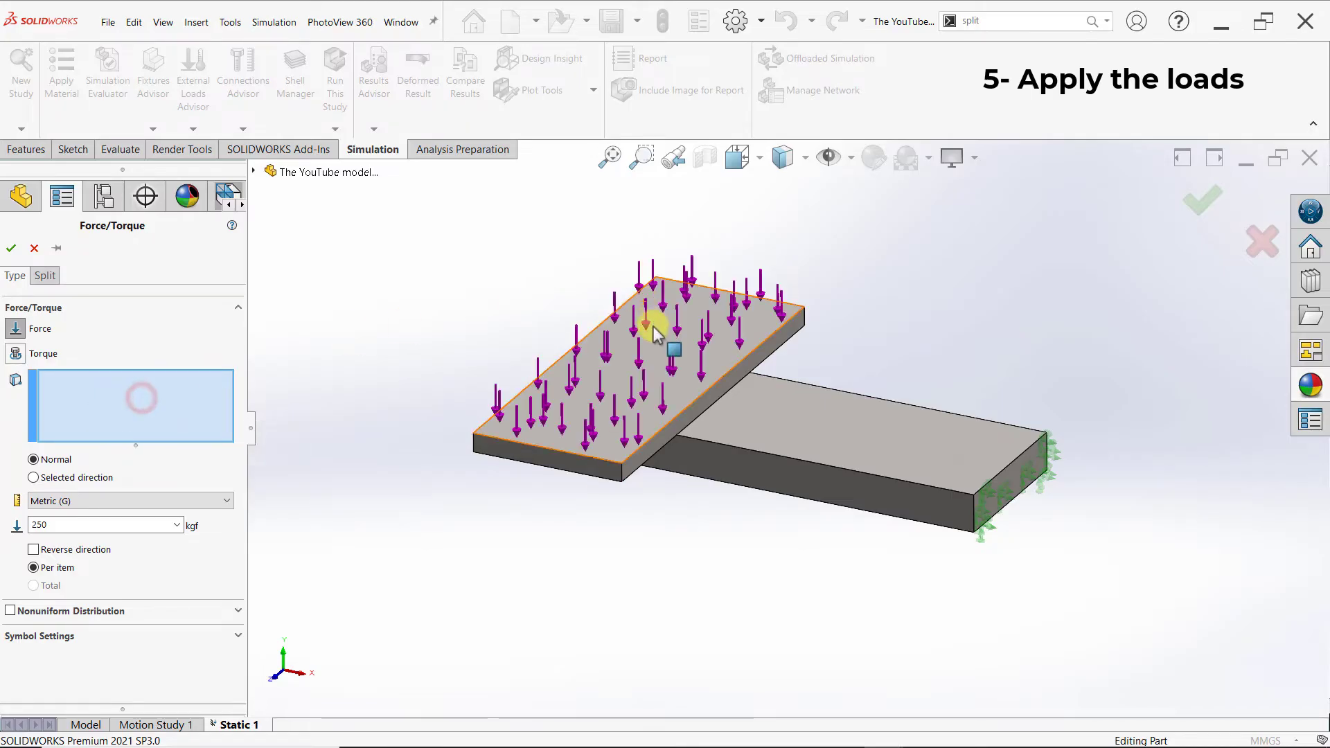
pyautogui.click(627, 391)
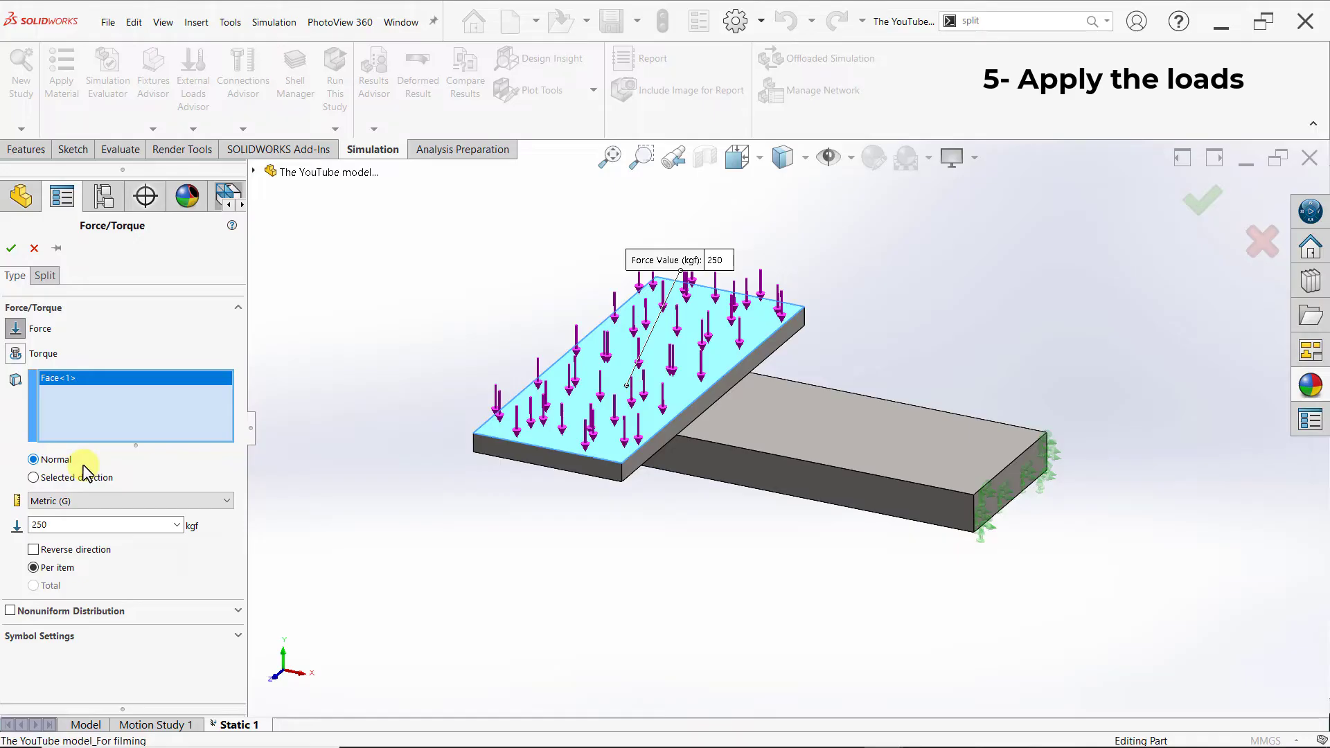
pyautogui.click(14, 255)
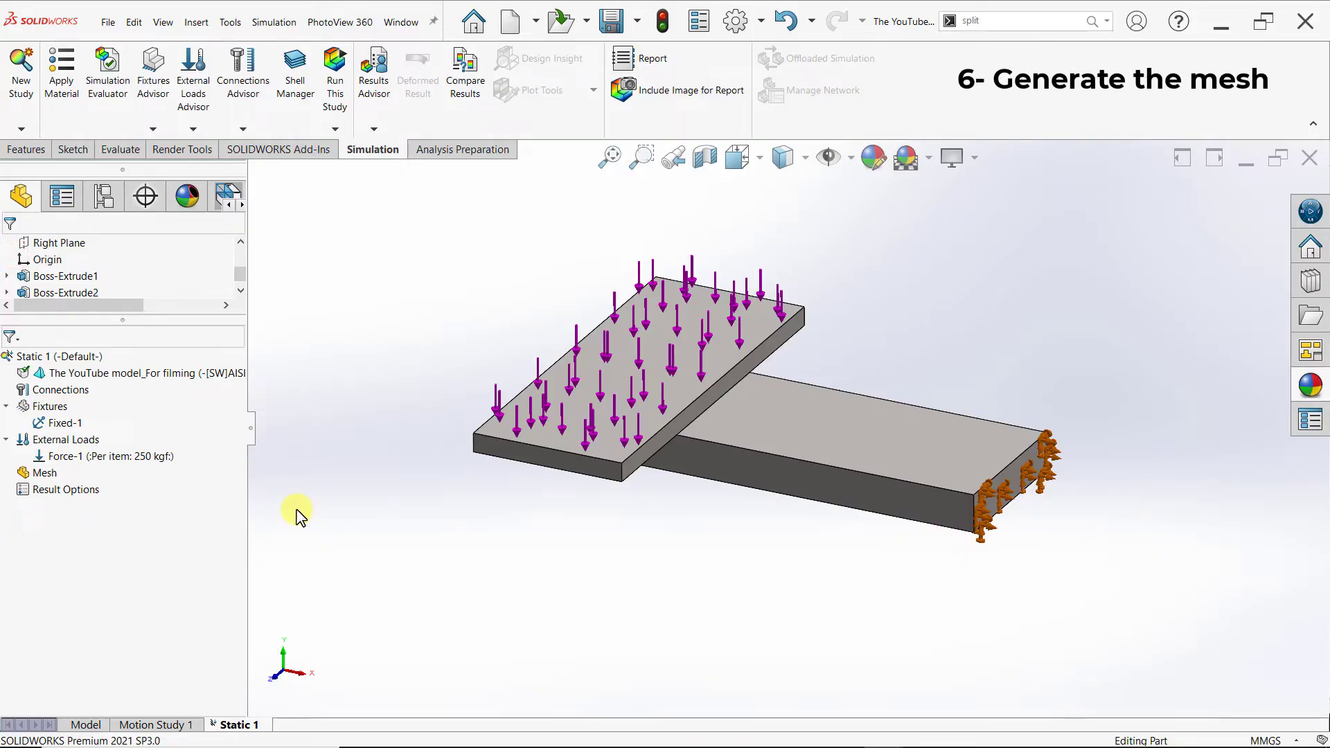
# Step: Create the mesh with the default density settings and run the static study
pyautogui.rightClick(41, 474)
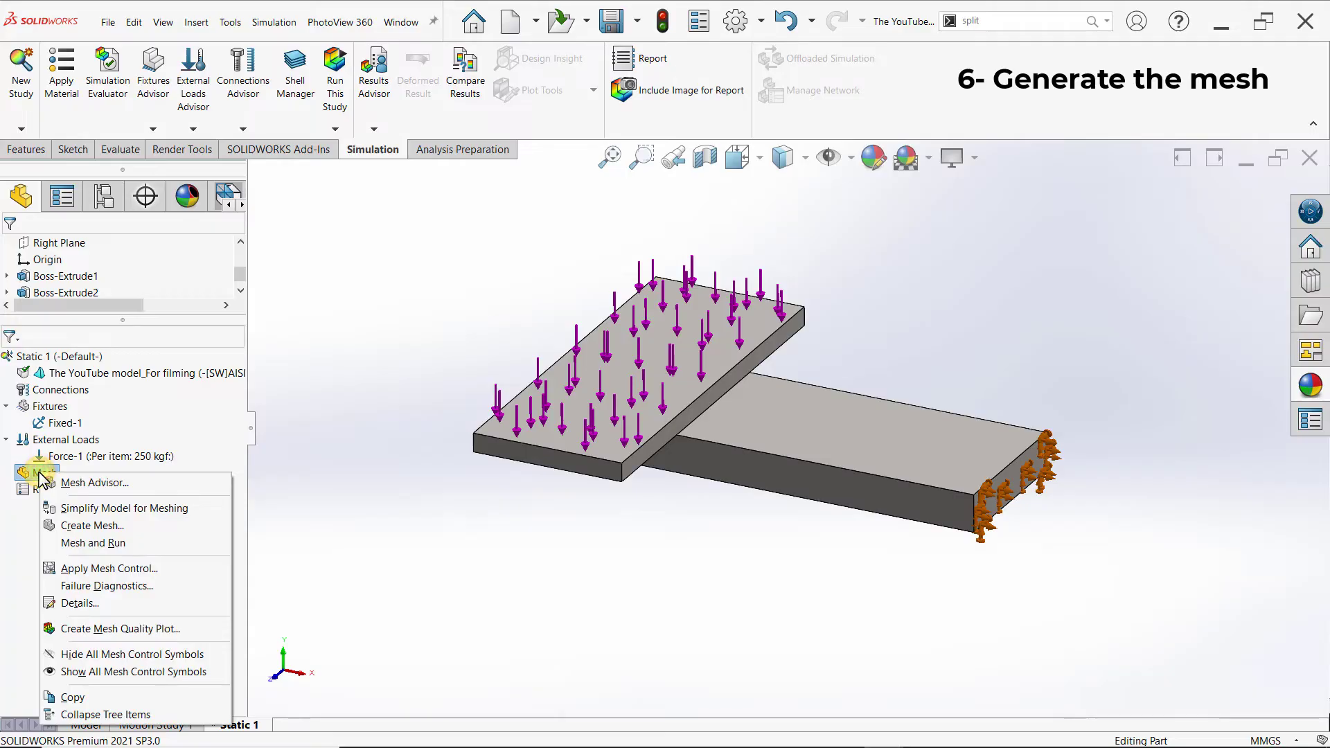
pyautogui.click(152, 528)
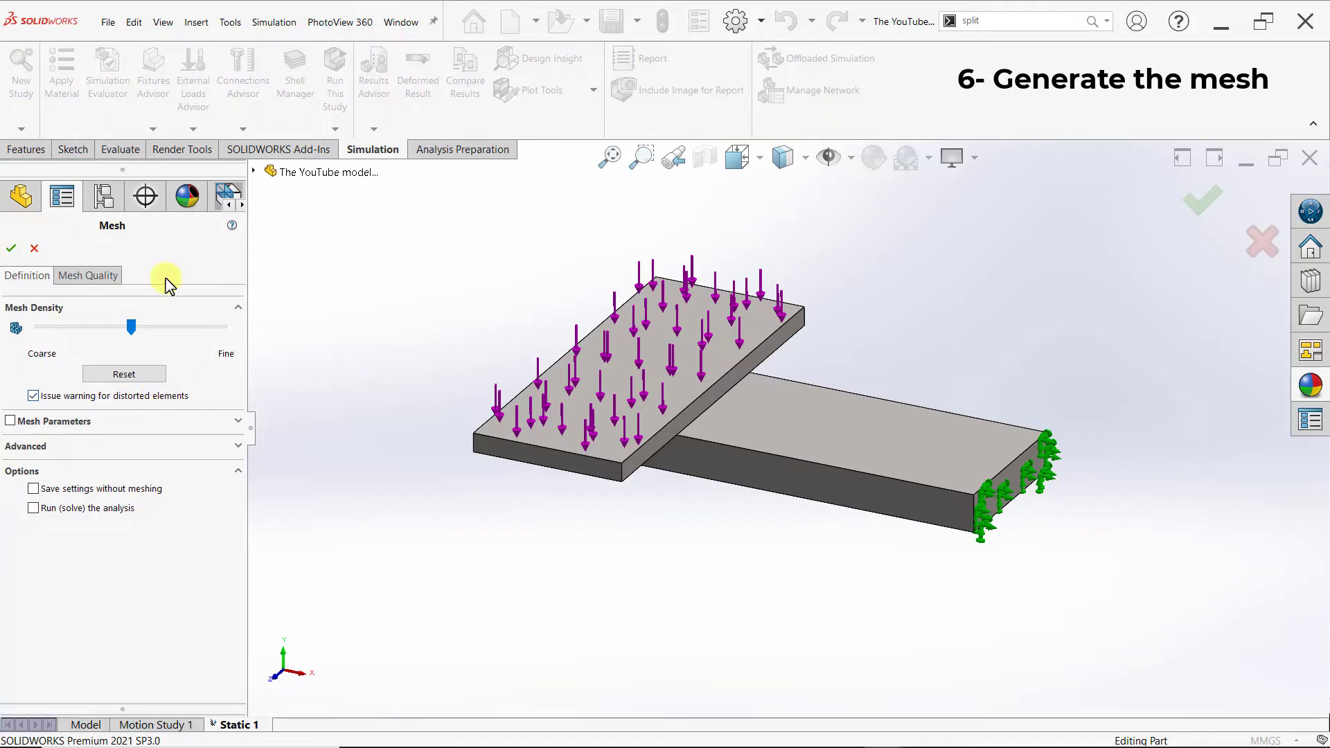
pyautogui.click(11, 251)
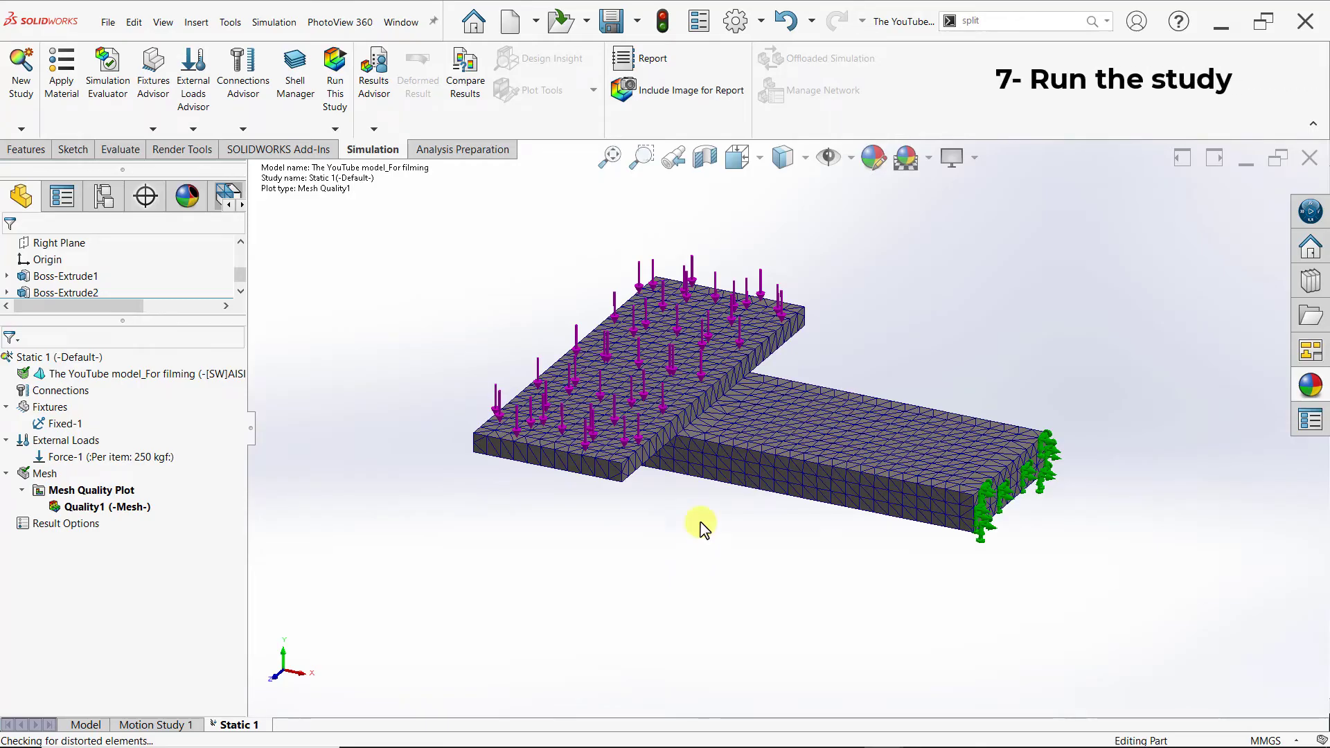
pyautogui.click(347, 107)
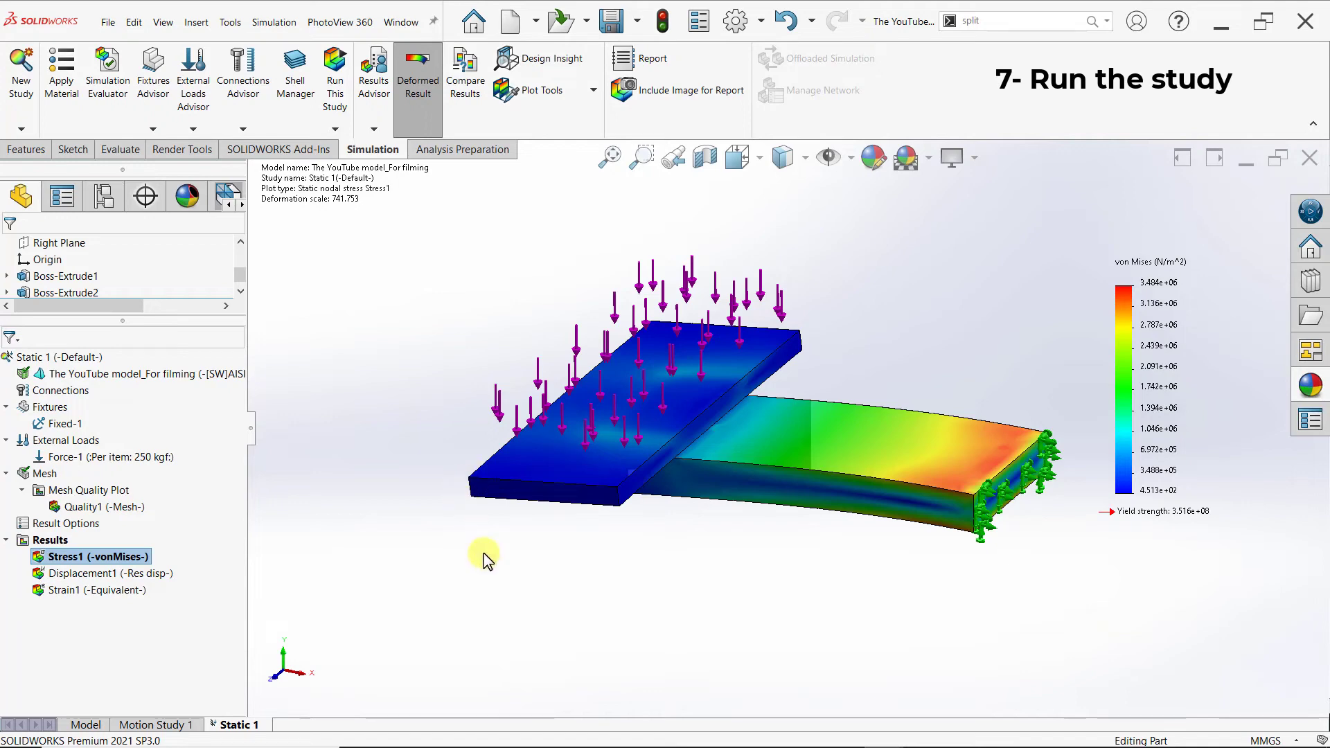
pyautogui.moveTo(565, 580); pyautogui.dragTo(416, 622, button='middle')
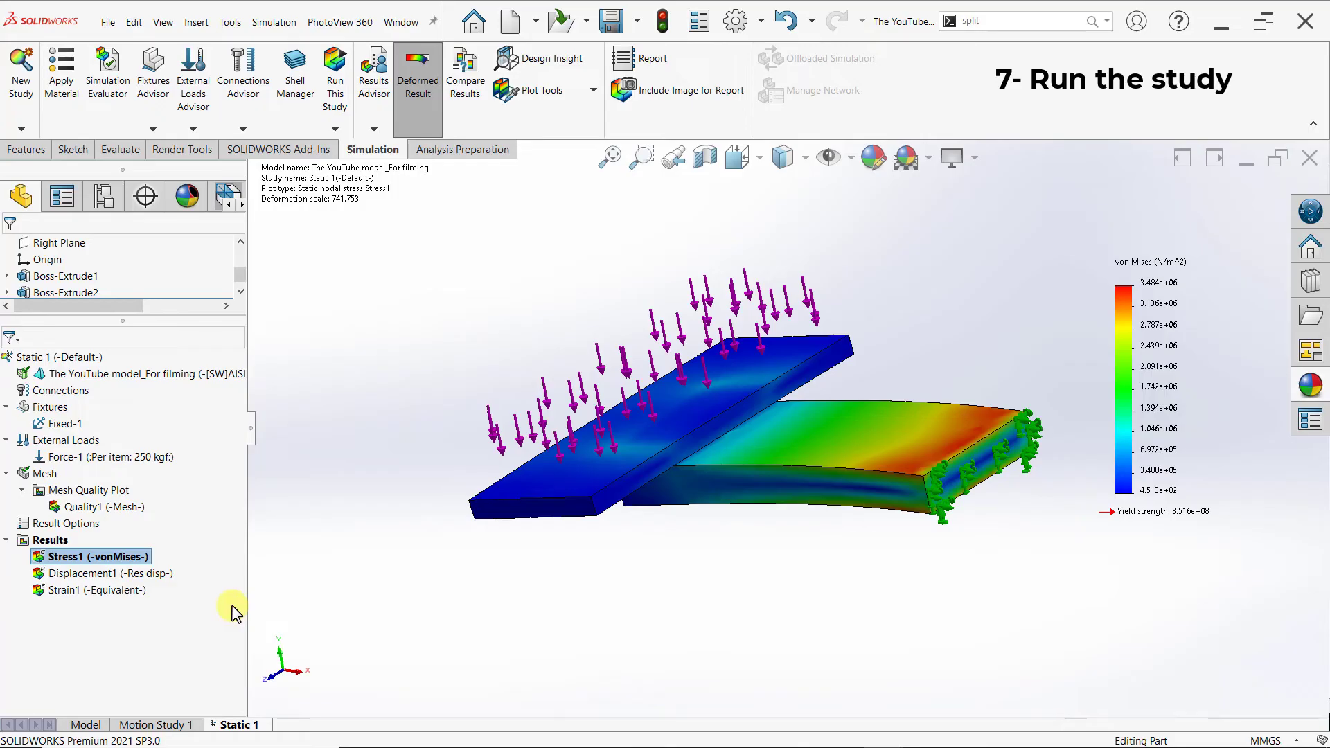